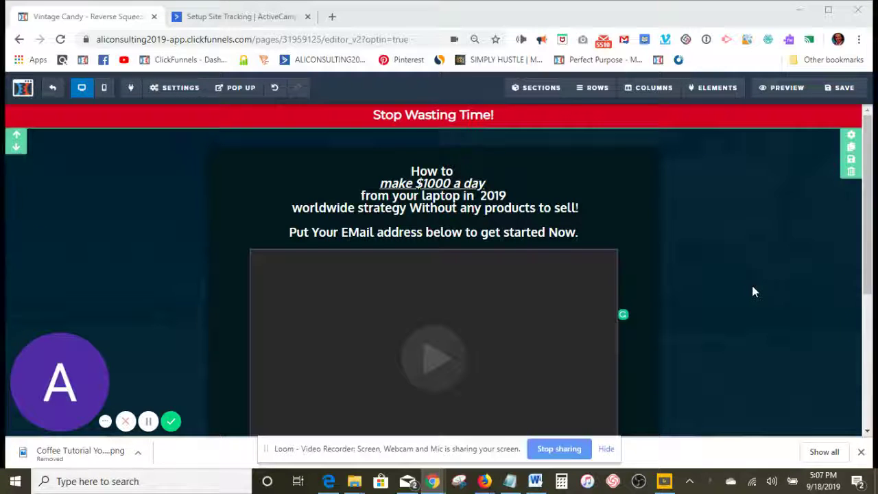
- Show the ActiveCampaign 'Setup Site Tracking' lesson with its tracking code example
click(227, 18)
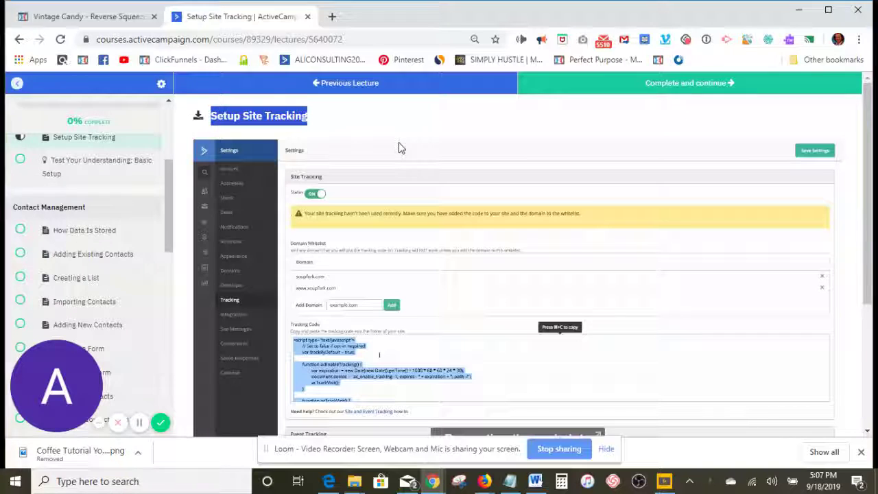
click(60, 17)
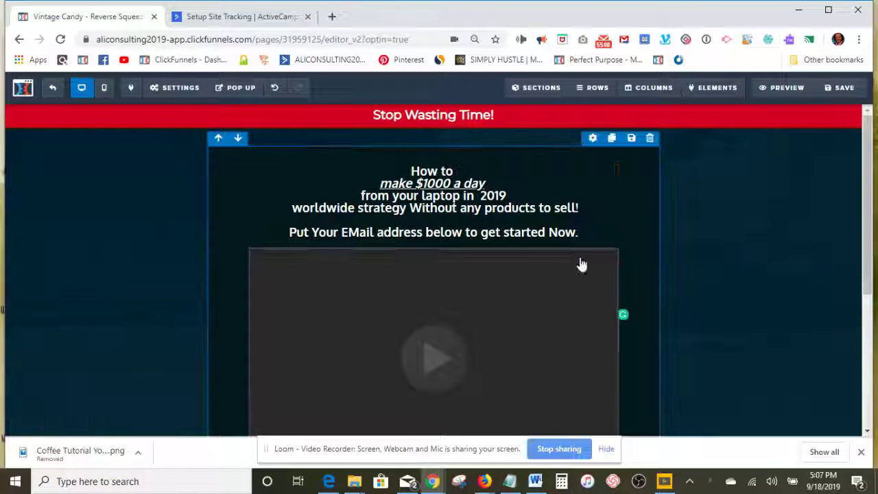
click(229, 16)
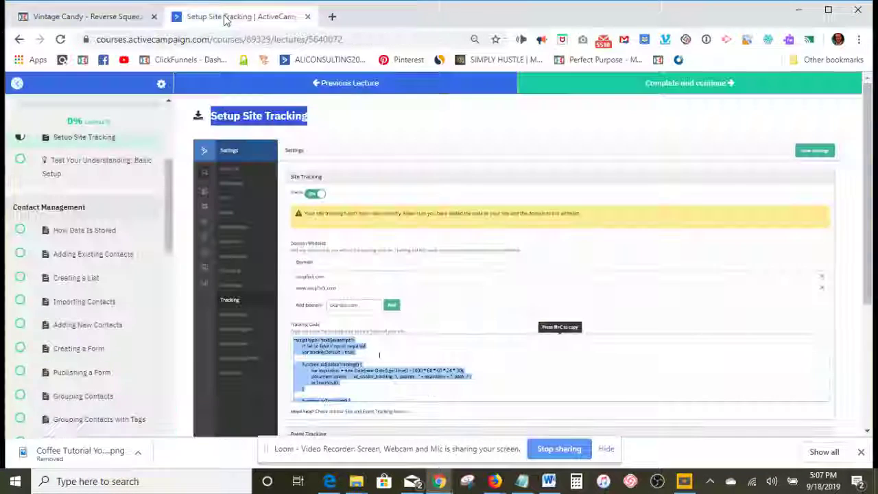
click(403, 131)
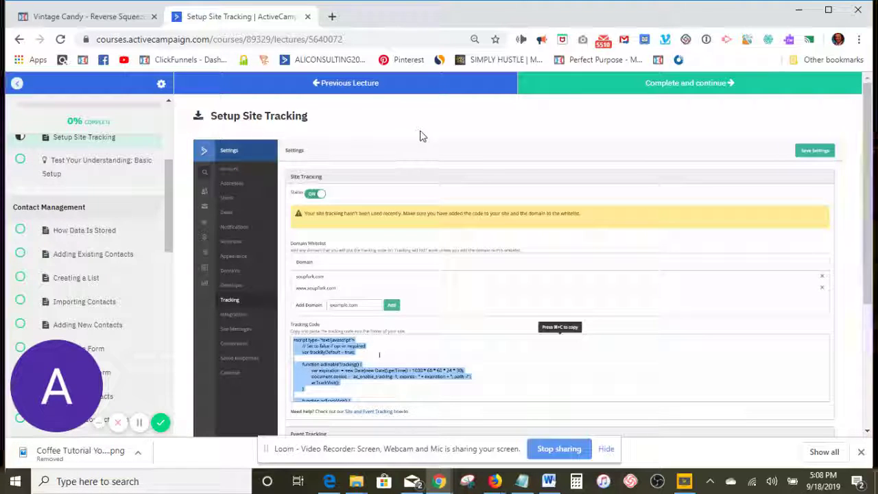
- Check the opt-in page's Tracking Code header and footer sections in ClickFunnels, then return to ActiveCampaign
click(100, 19)
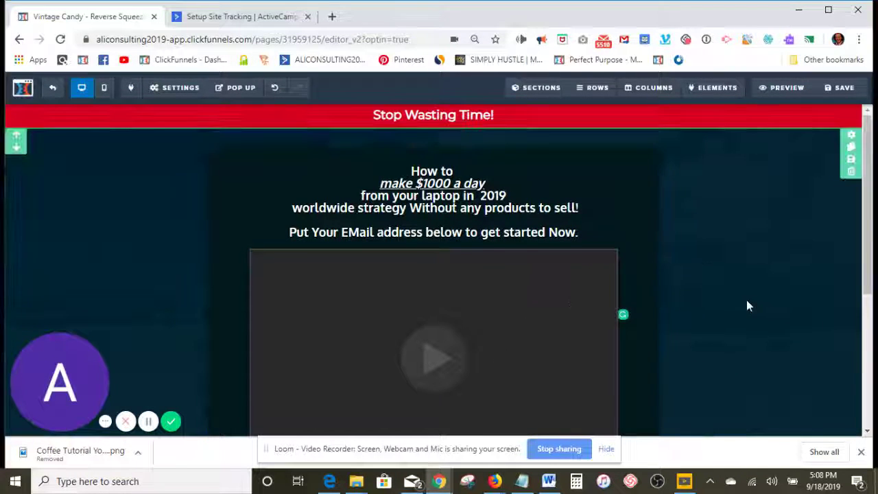
mouse_move(177, 88)
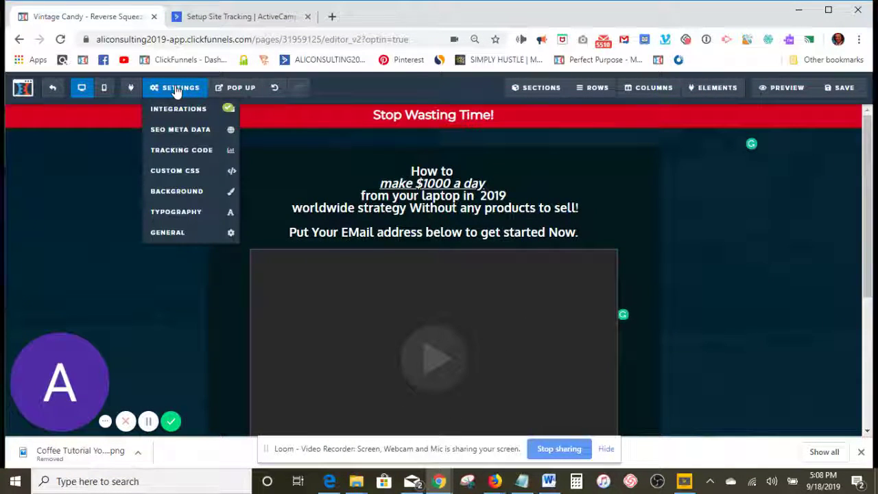
click(203, 152)
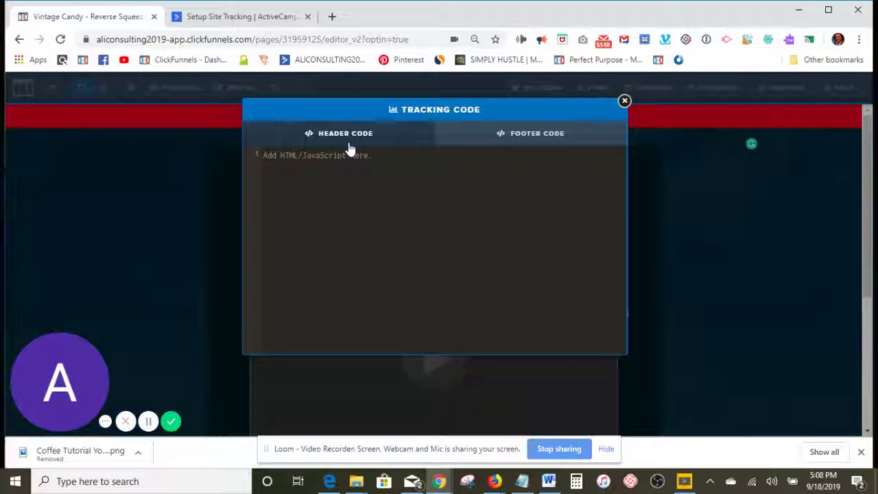
click(516, 142)
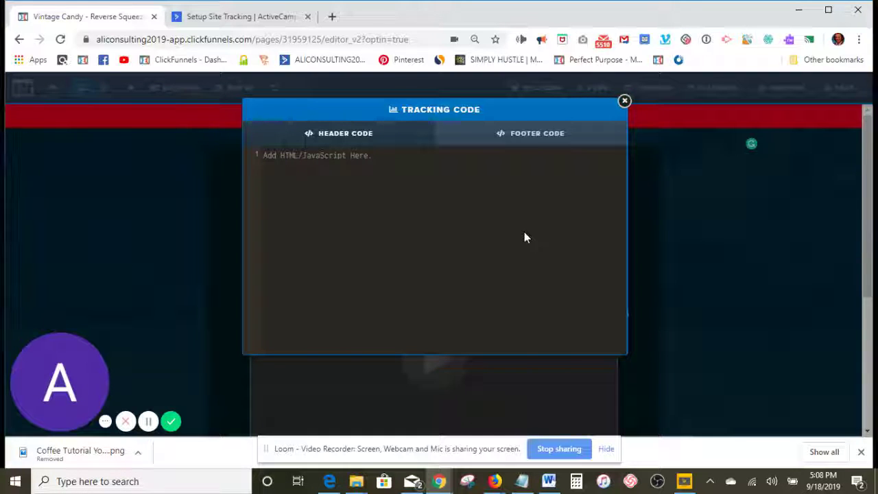
click(229, 16)
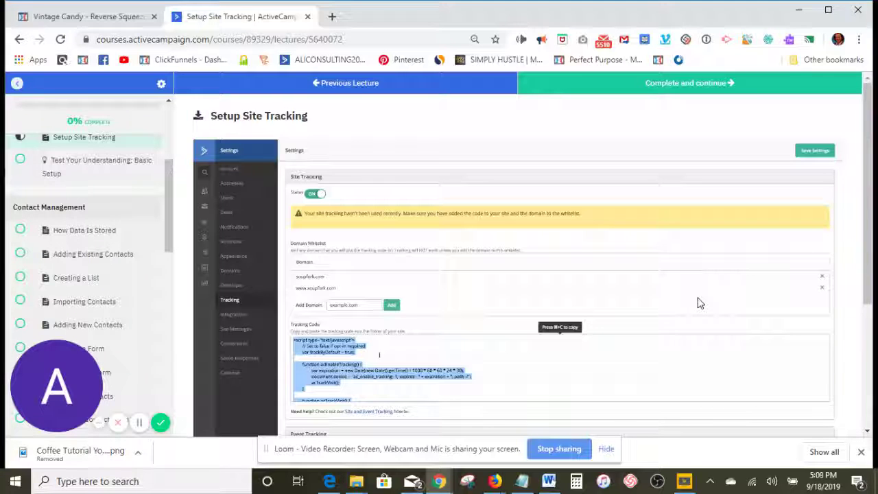
- Exit to the funnel's Lead Magnet step and reopen the Stop Wasting Time opt-in page for editing
click(62, 15)
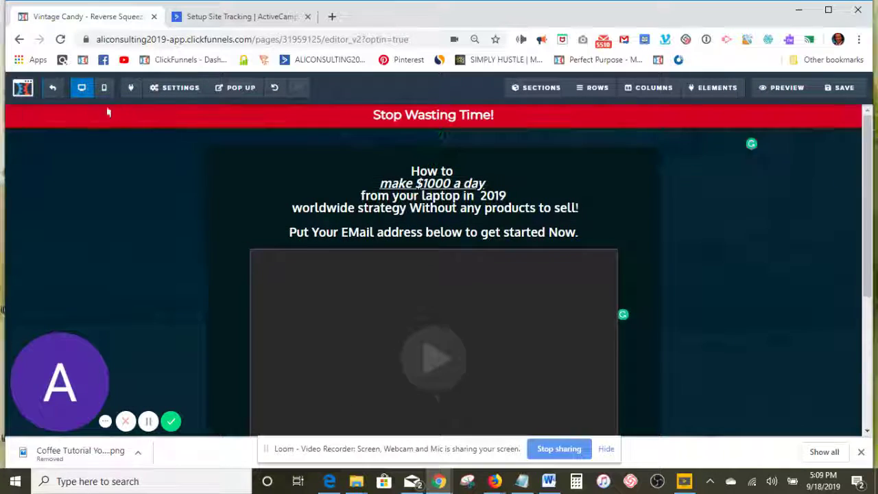
click(23, 87)
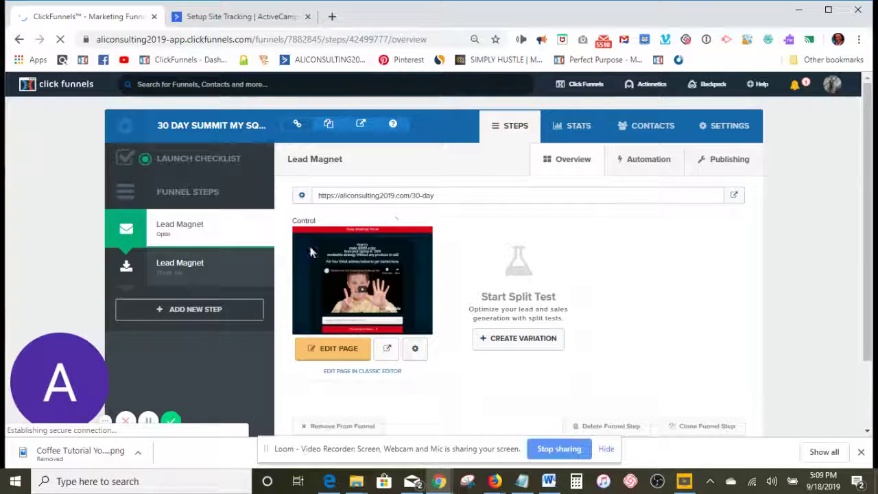
click(336, 349)
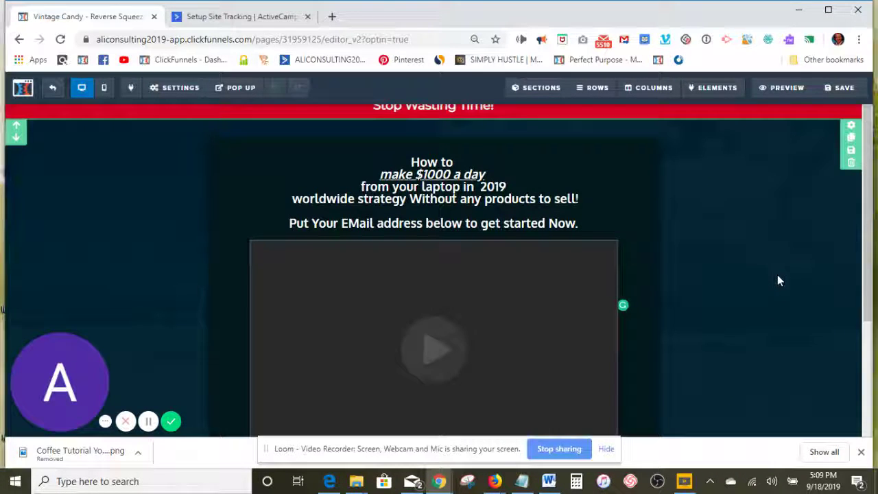
- Open the page's Tracking Code window via Settings and show its empty Footer Code section
click(172, 90)
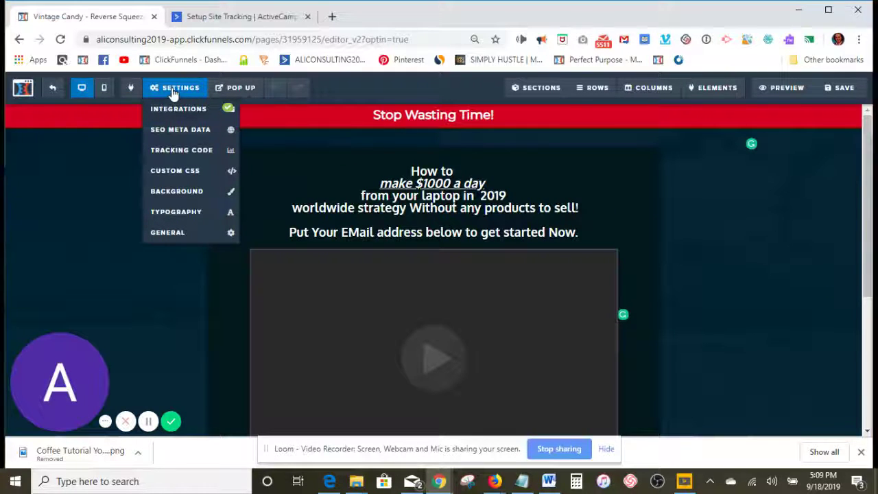
click(182, 153)
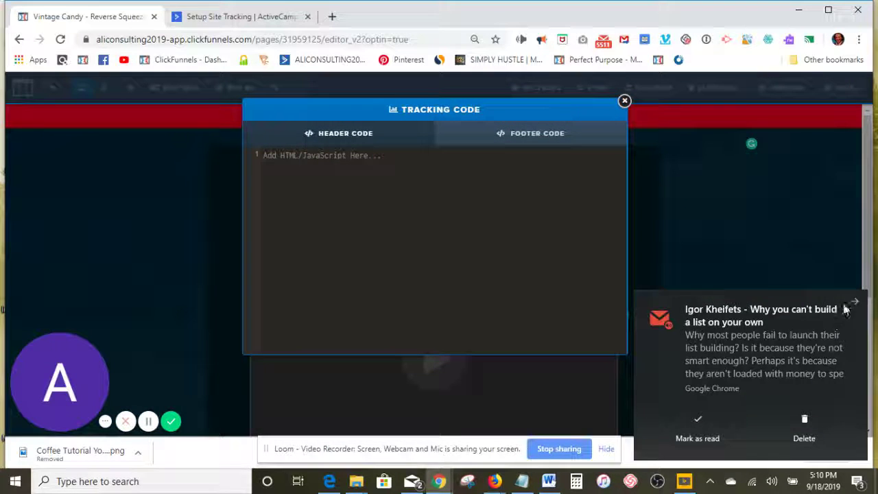
click(853, 301)
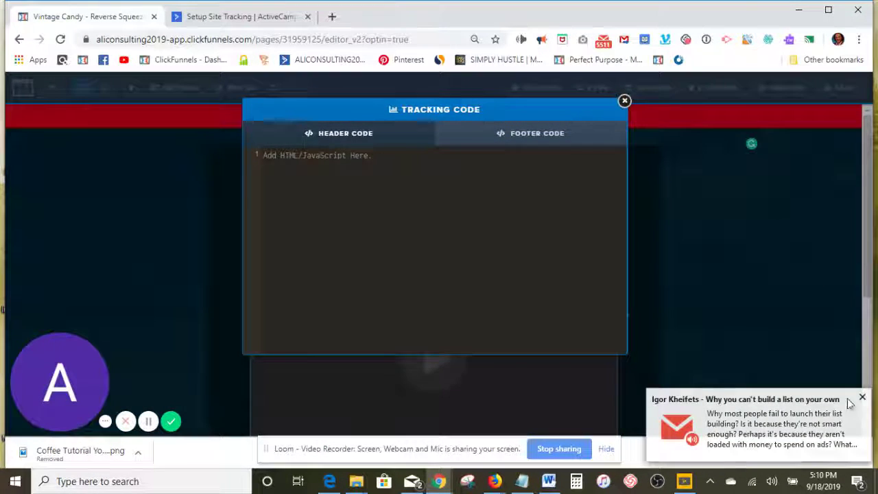
click(628, 275)
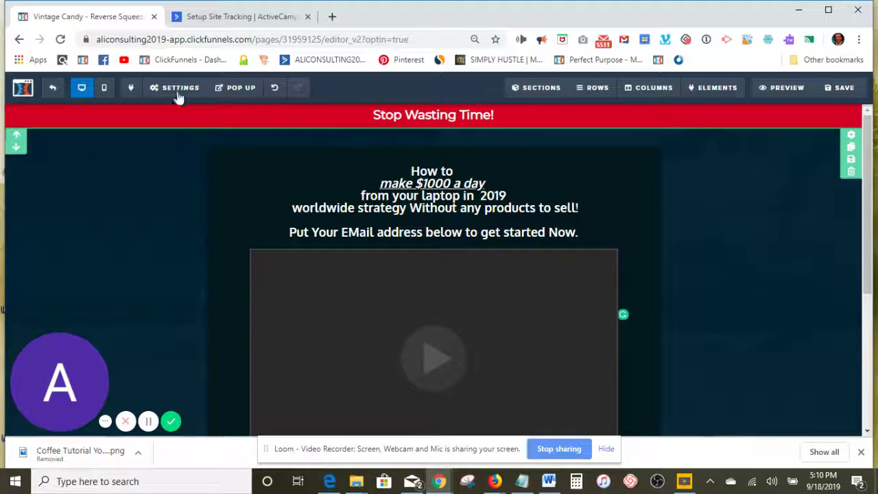
click(181, 91)
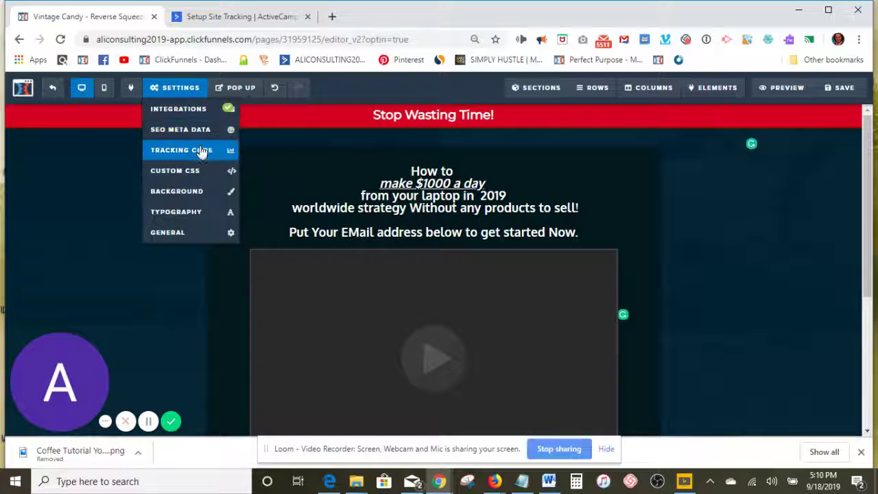
click(199, 150)
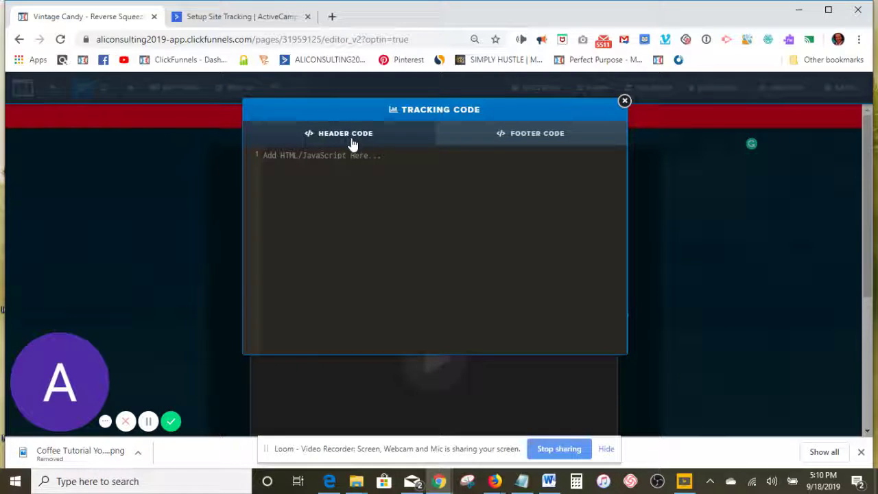
click(521, 144)
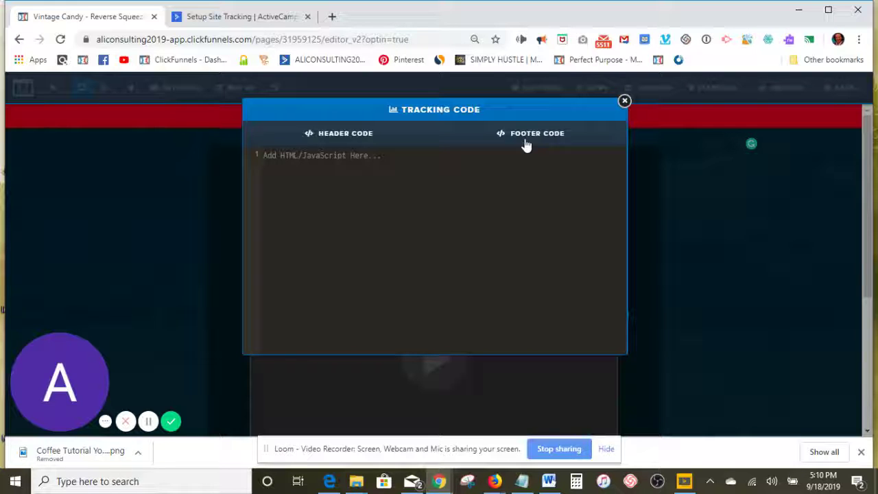
click(546, 141)
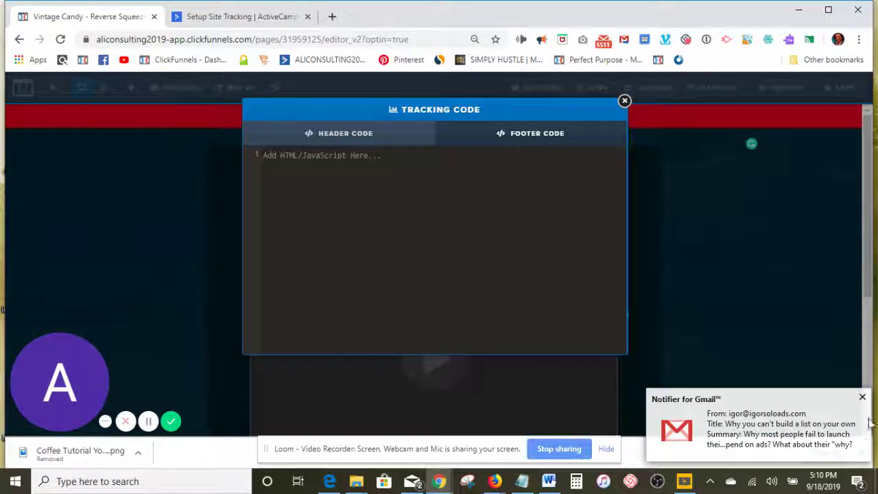
click(862, 396)
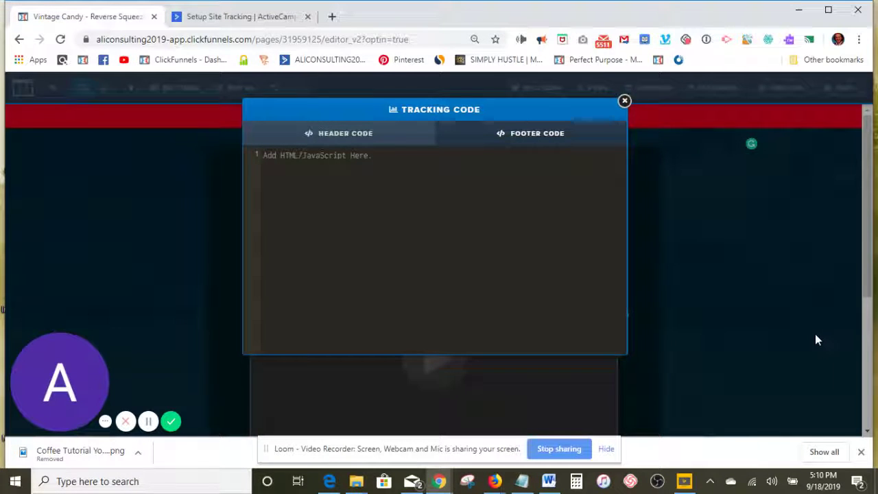